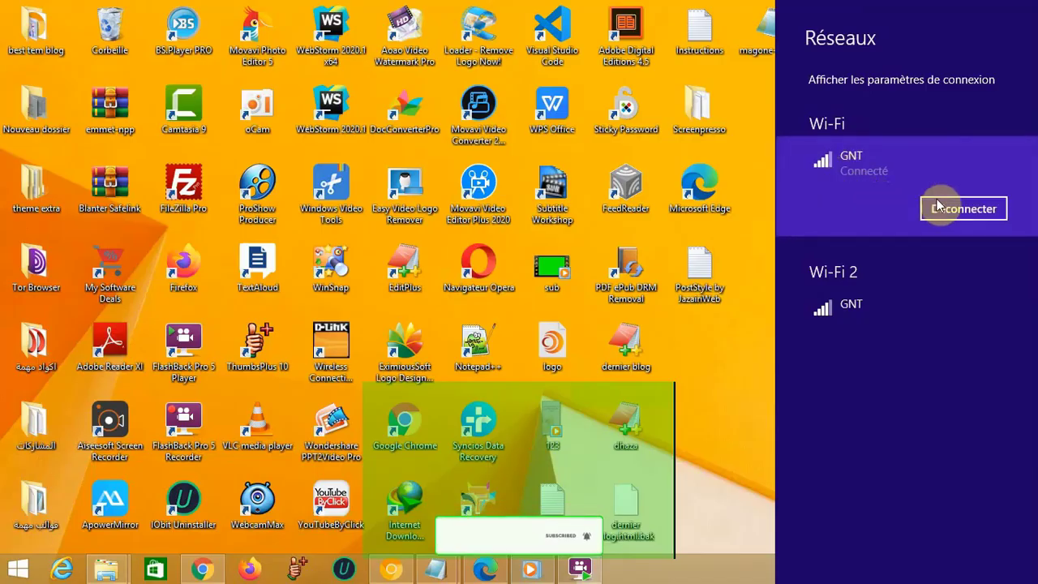
Disconnect the computer from the GNT Wi-Fi network and close the networks pane
click(938, 206)
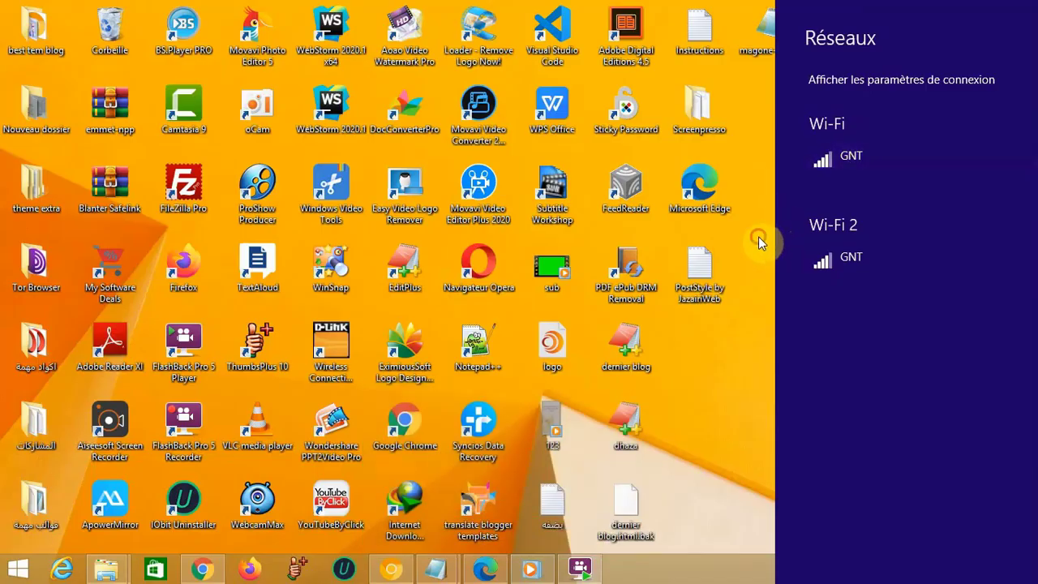
click(760, 240)
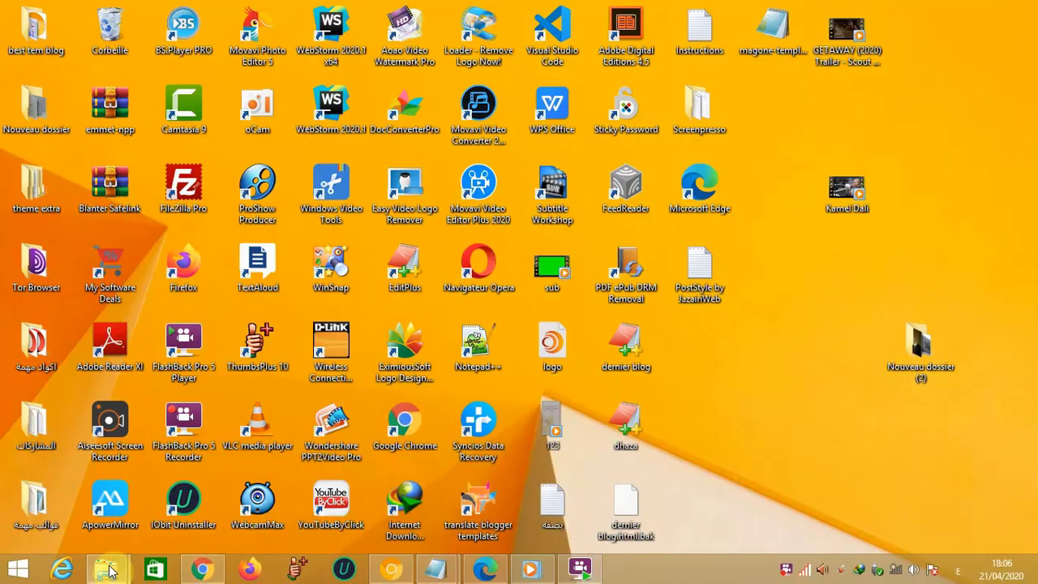
Open the iSkysoft iMedia Converter Deluxe 11.7.2.1 archive from the downloads folder and launch the video-converter installer in its Setup folder
mouse_move(106, 570)
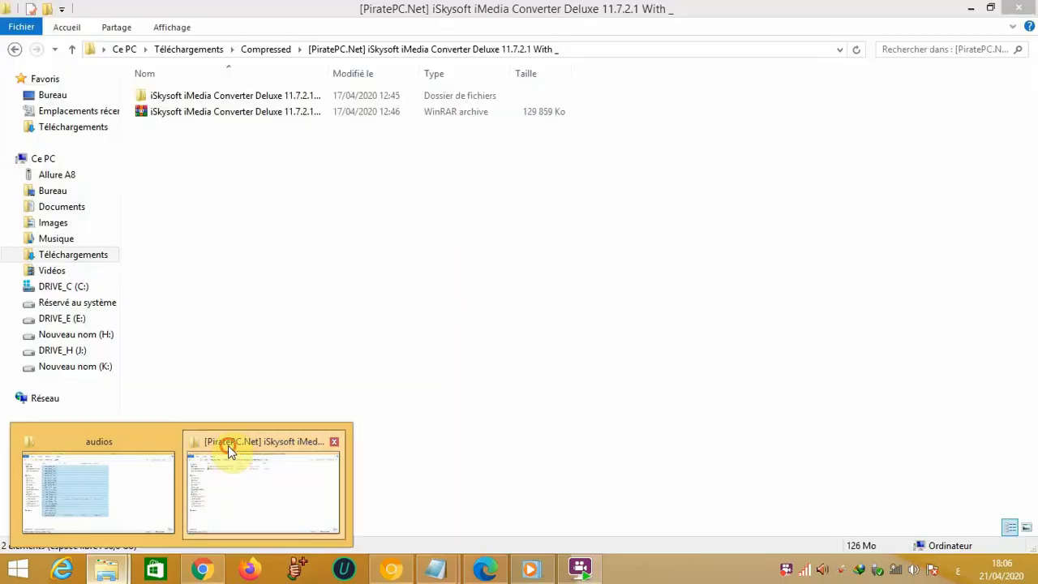
click(228, 445)
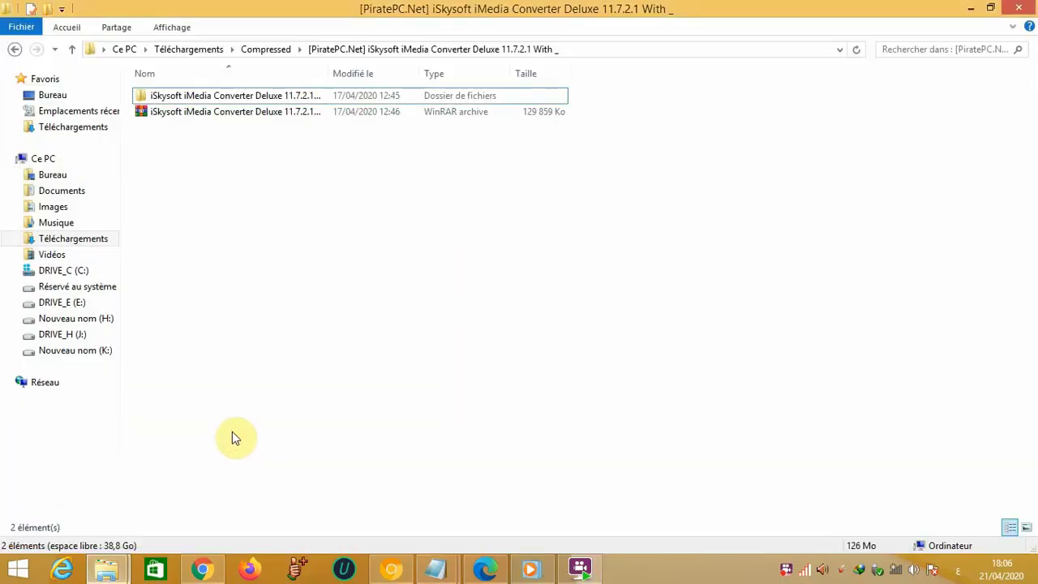
double_click(206, 113)
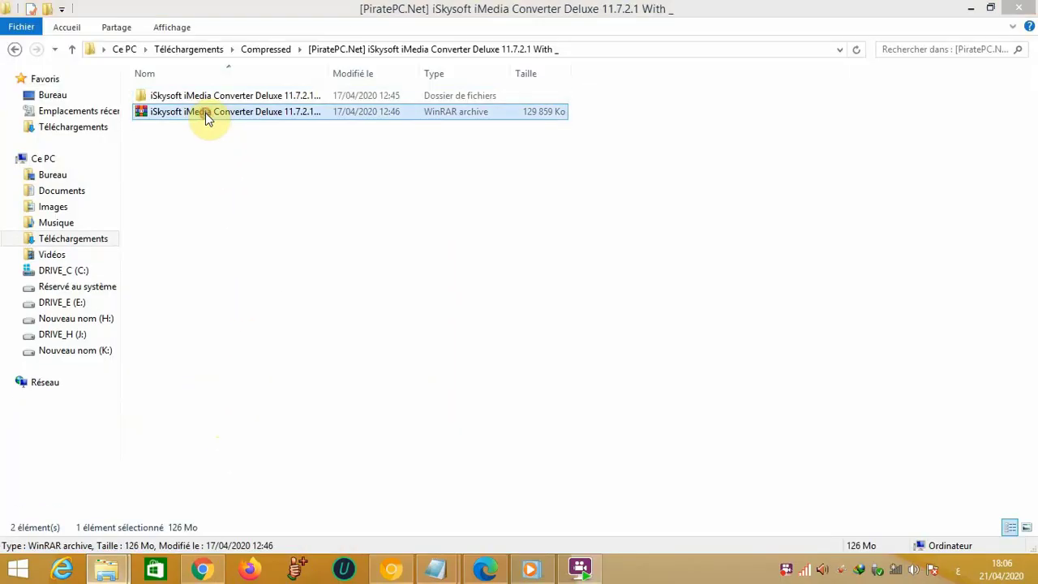
double_click(180, 231)
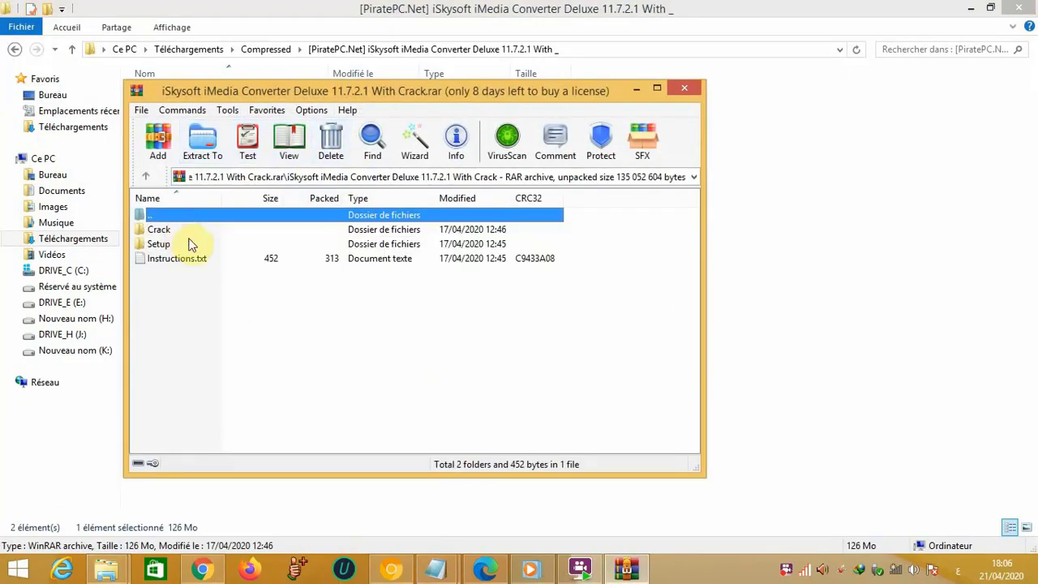
double_click(158, 247)
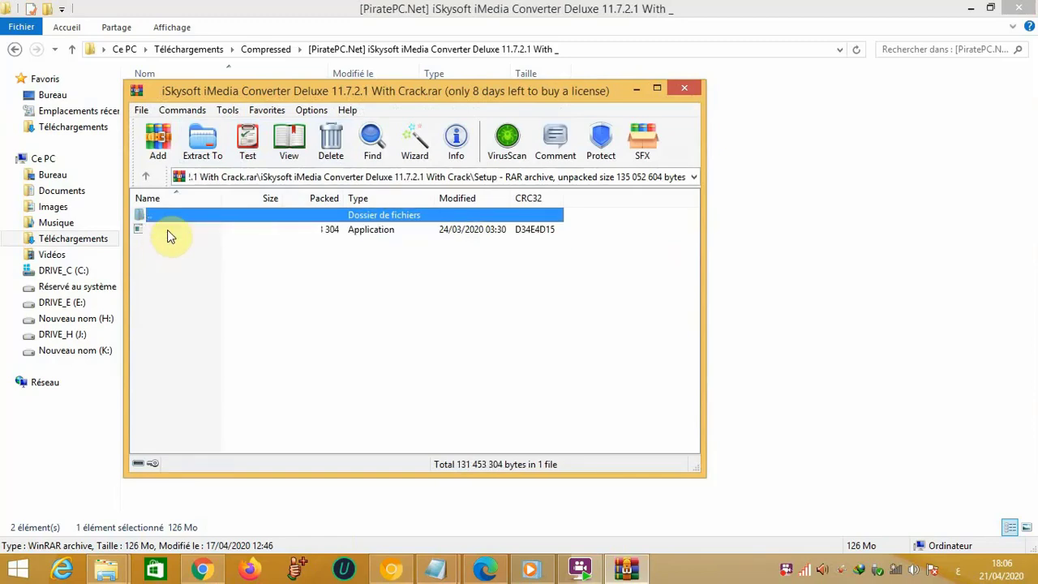
double_click(167, 229)
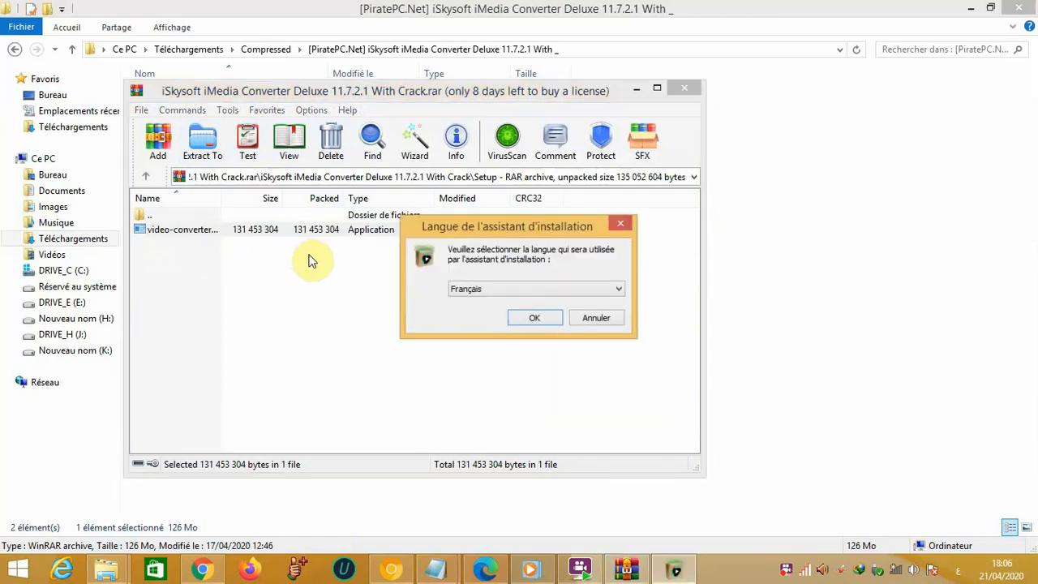
Choose Français as the installer language, accept the licence agreement and keep the desktop icon option
click(529, 319)
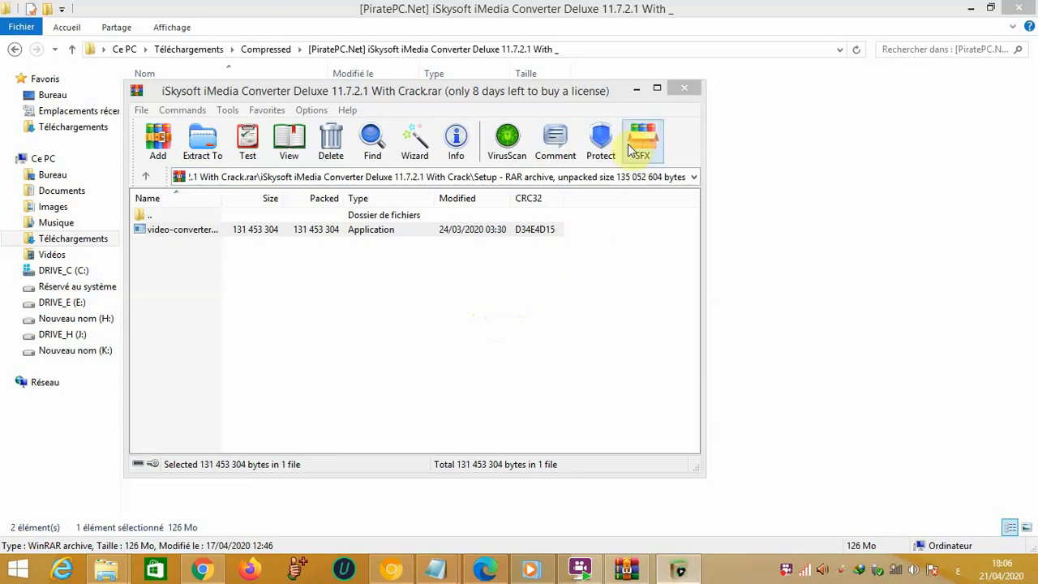
click(600, 406)
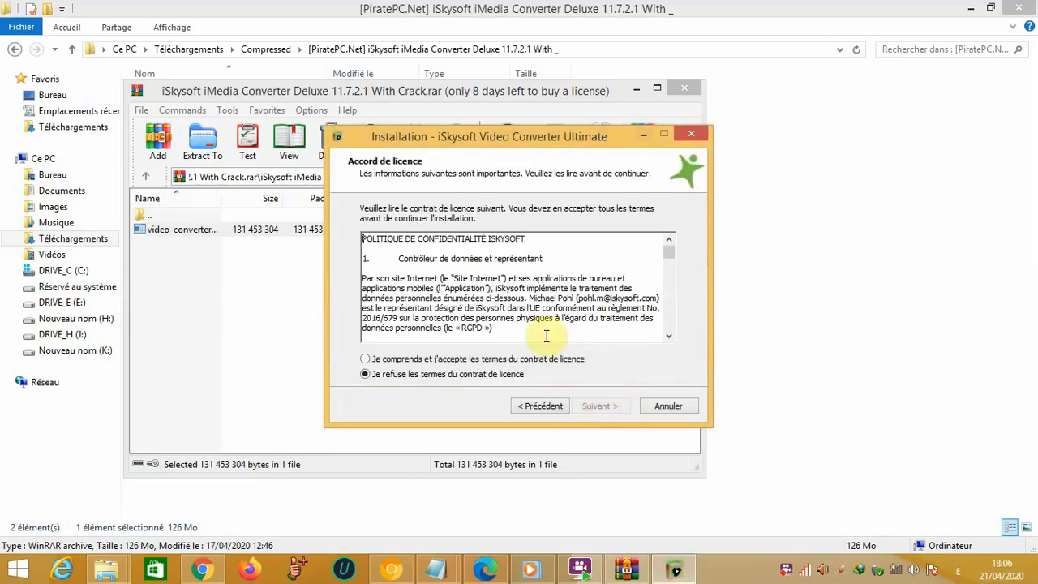
click(495, 359)
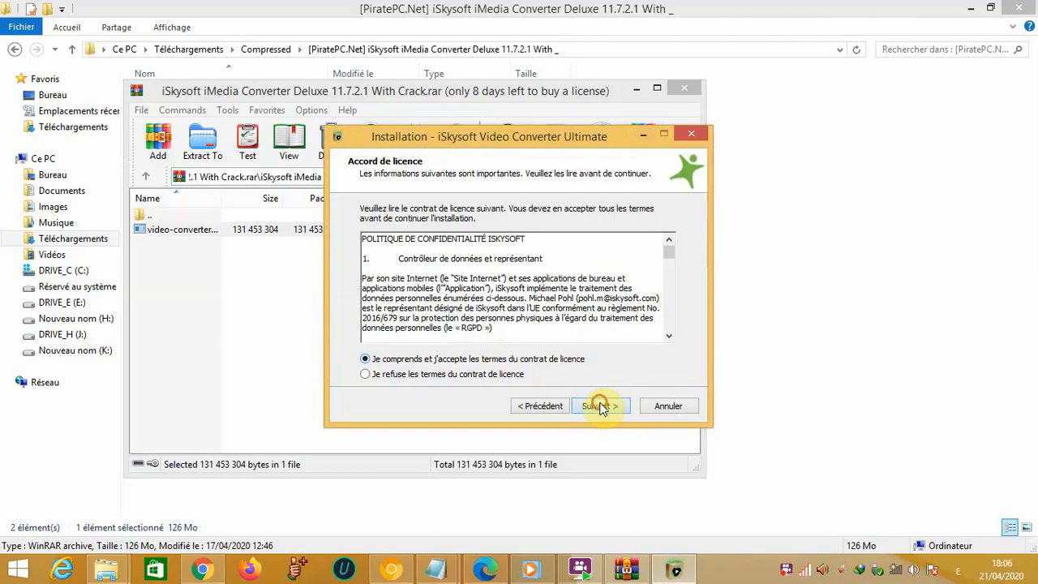
click(600, 407)
click(600, 406)
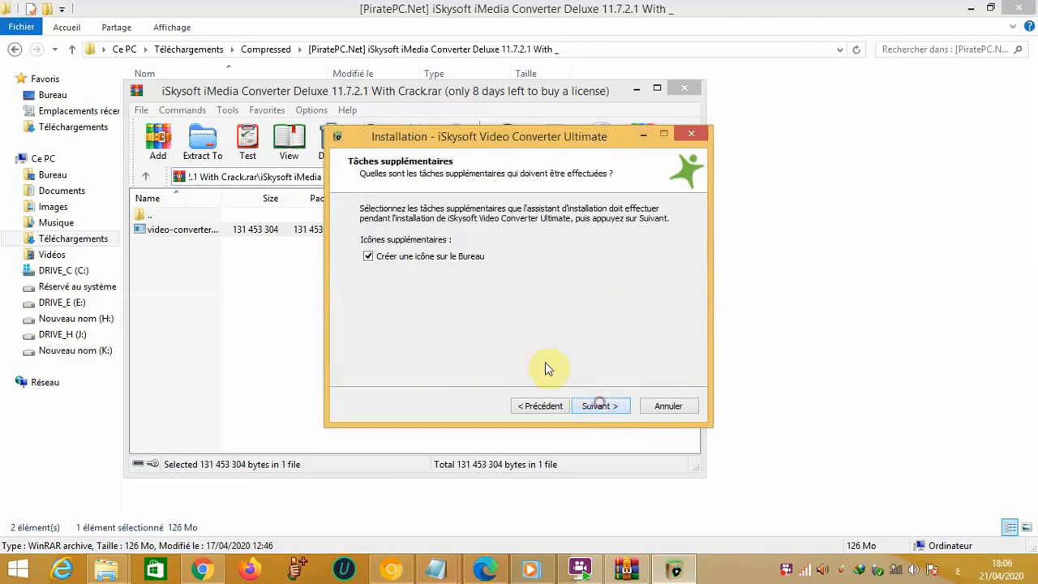
click(596, 406)
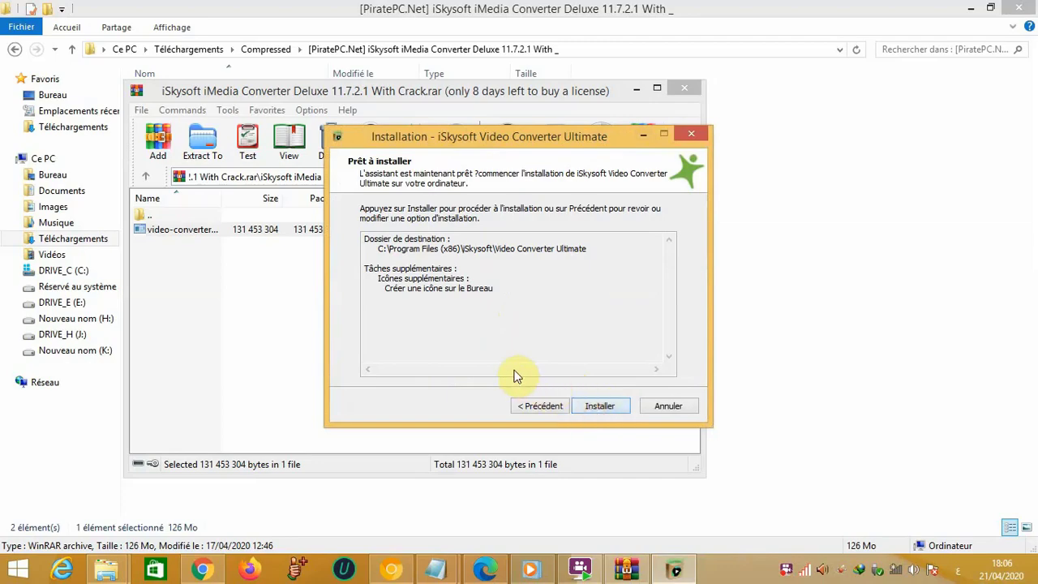
Install iSkysoft Video Converter Ultimate, finish the wizard and minimise the browser window it opens
key(Return)
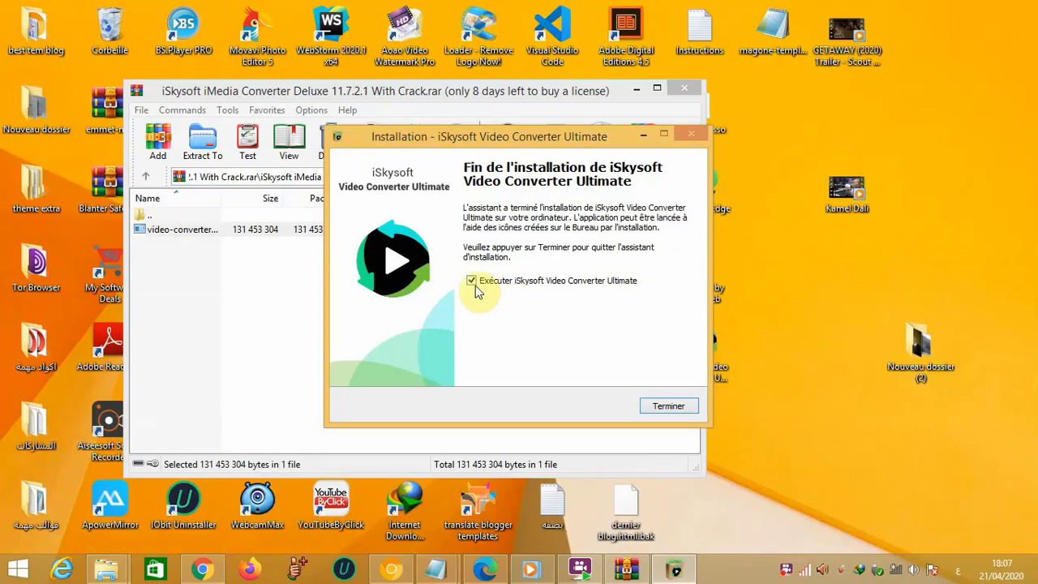
click(665, 406)
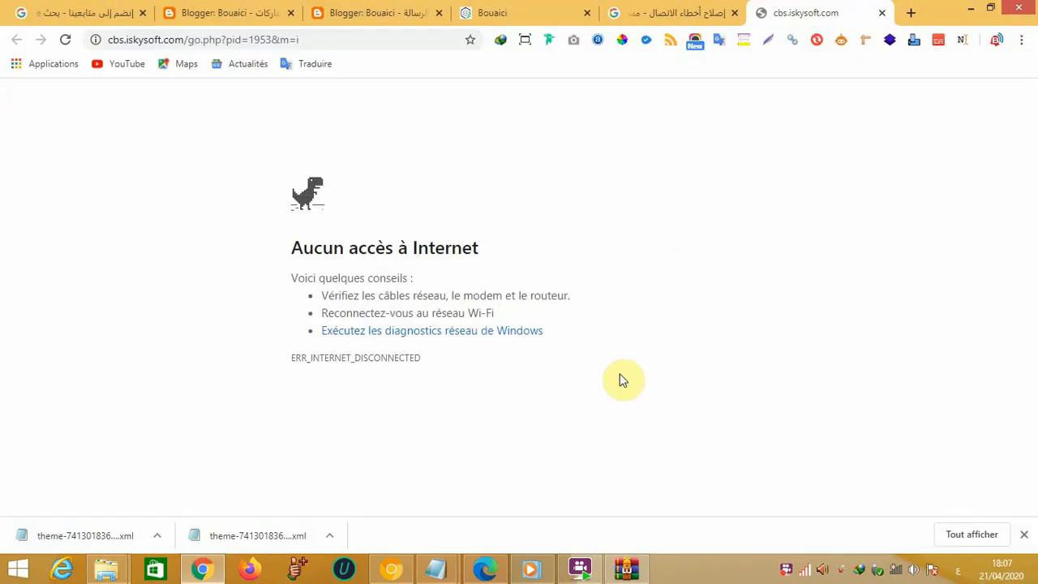
click(971, 9)
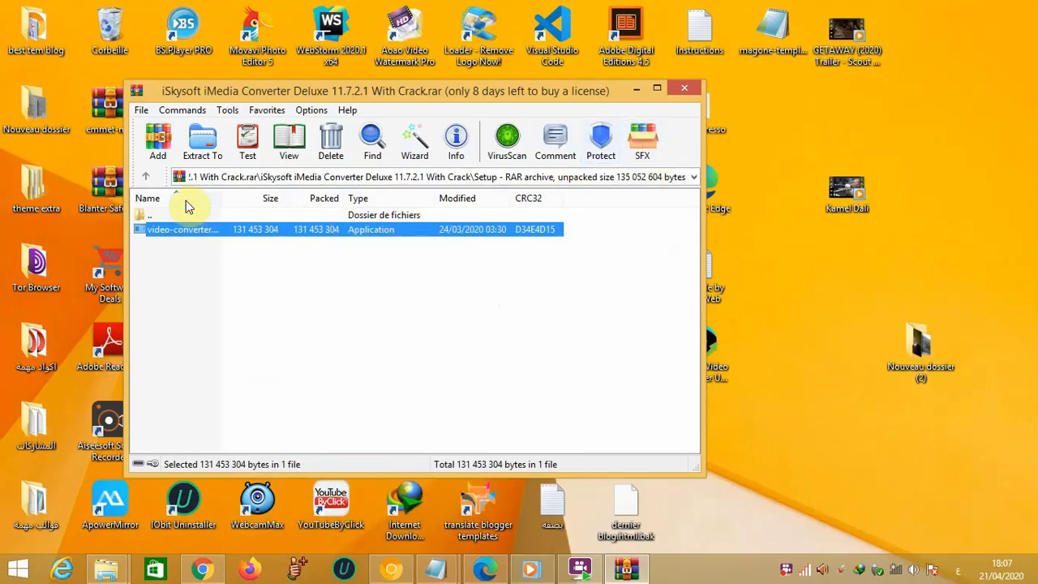
Display the archive's Crack folder, and clear the archive window away from the desktop
click(145, 176)
double_click(165, 230)
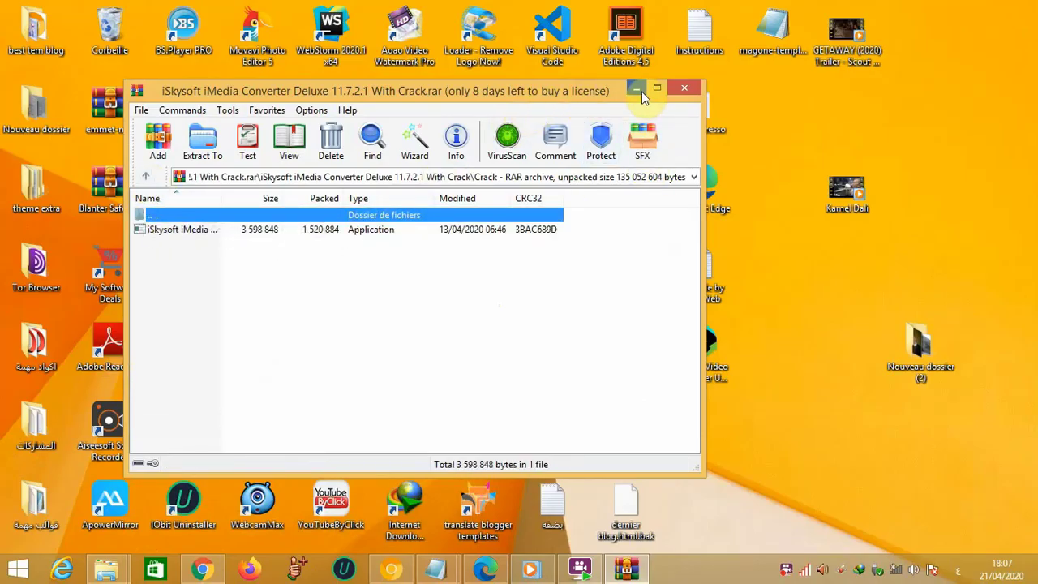
click(685, 88)
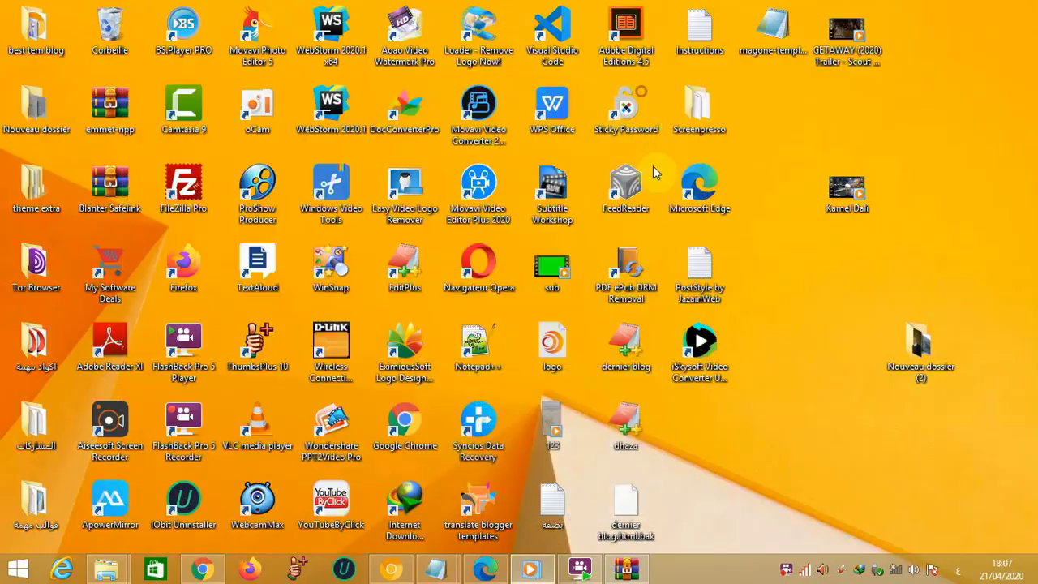
Open the iSkysoft Video Converter Ultimate installation folder from the desktop shortcut's properties and copy the archive's Crack application into it
right_click(702, 369)
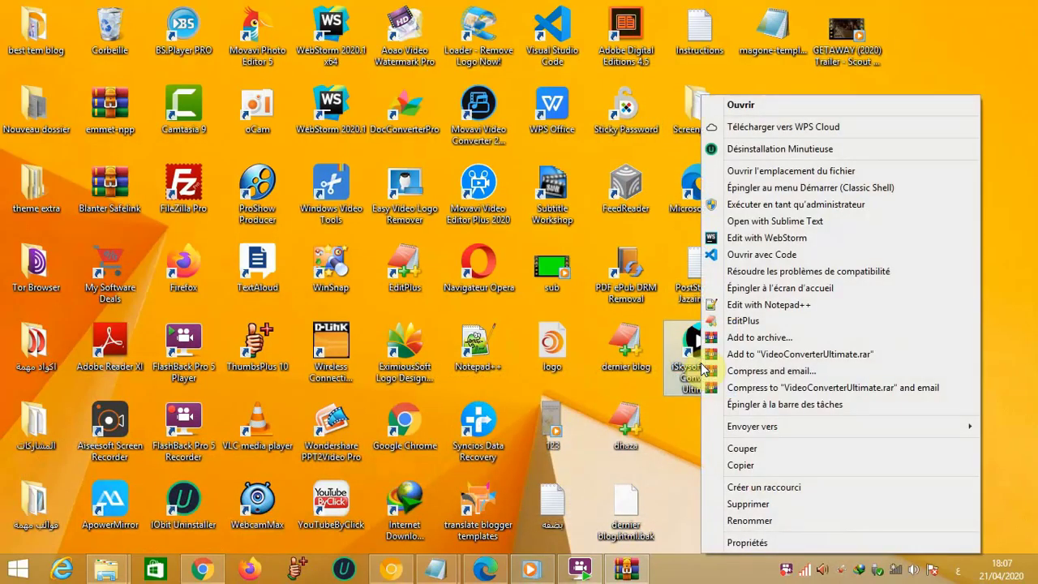
click(760, 541)
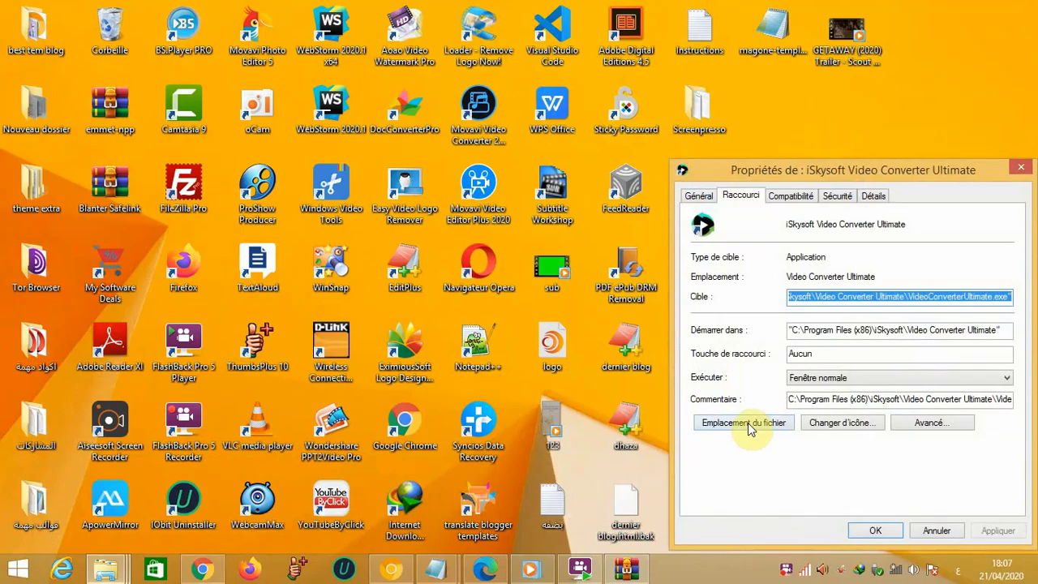
click(748, 424)
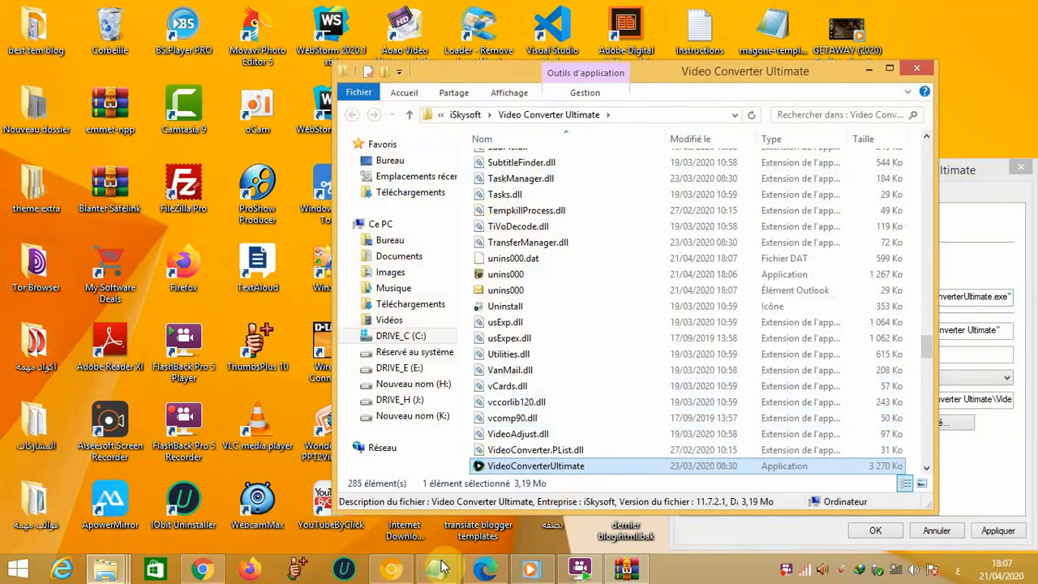
click(625, 568)
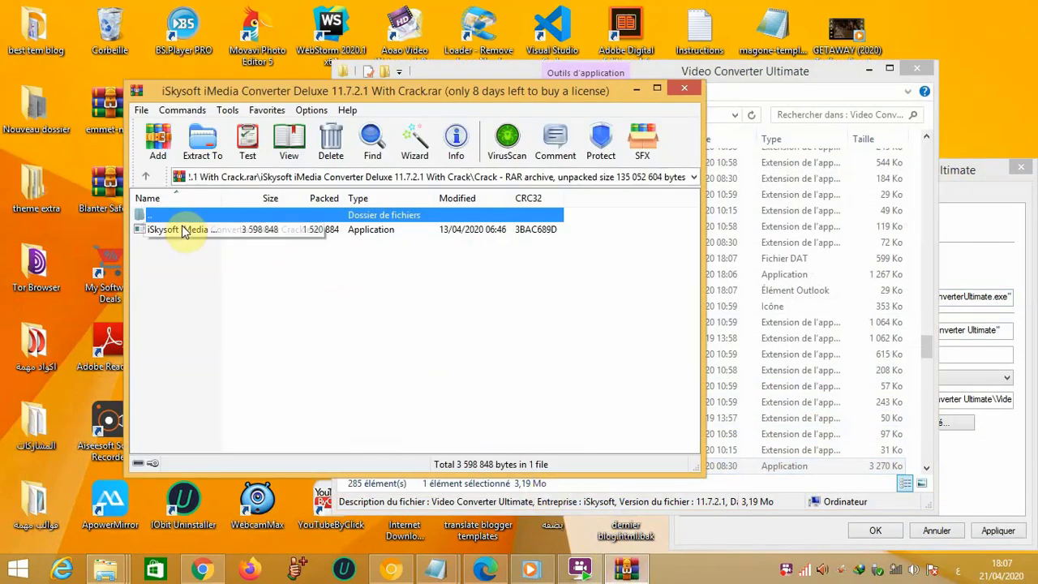
drag(183, 231, 778, 394)
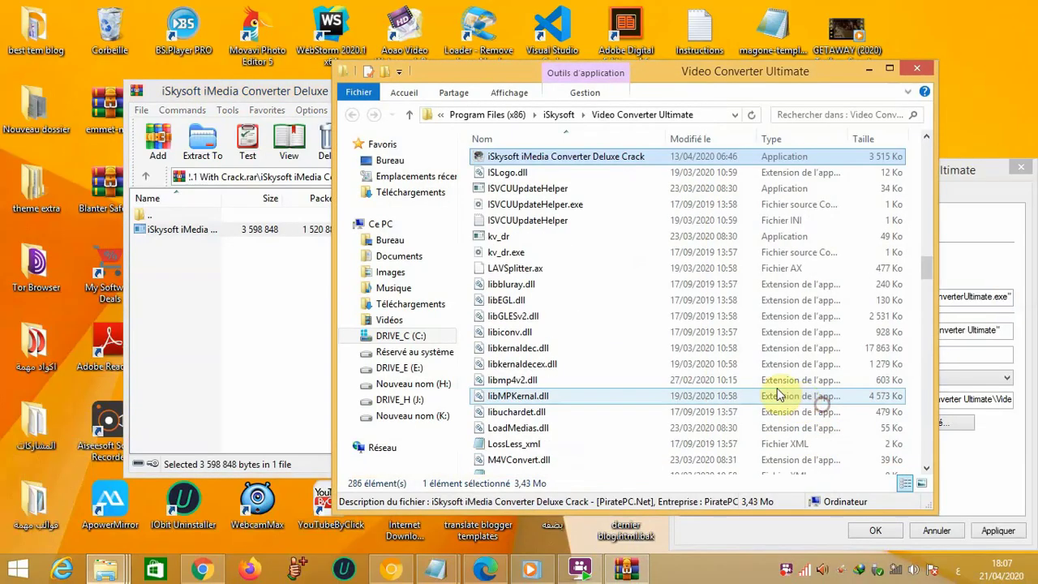
Run the copied iSkysoft iMedia Converter Deluxe Crack application as administrator, execute its Crack action and dismiss the message and browser page
right_click(565, 158)
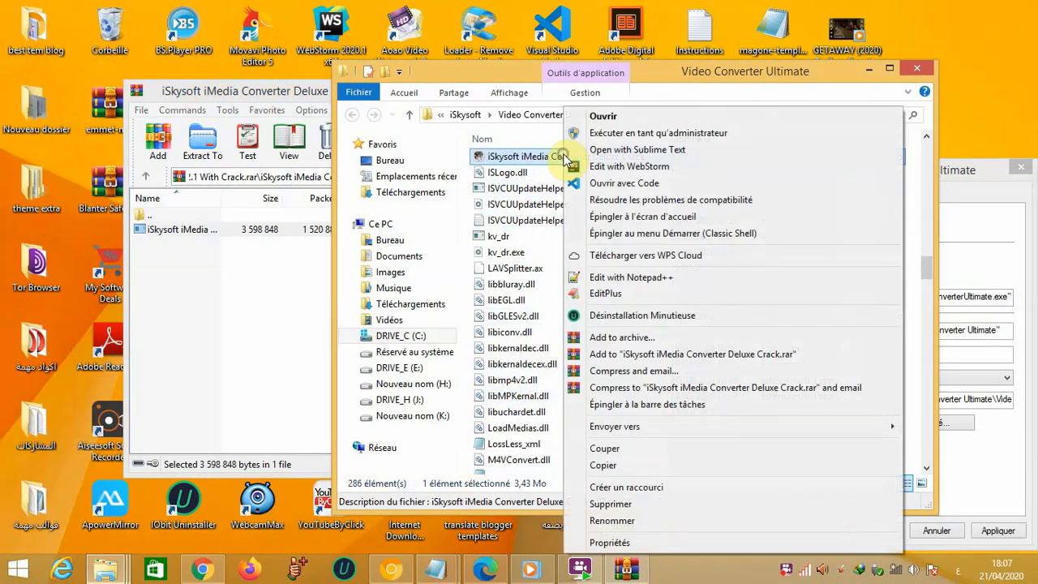
click(600, 133)
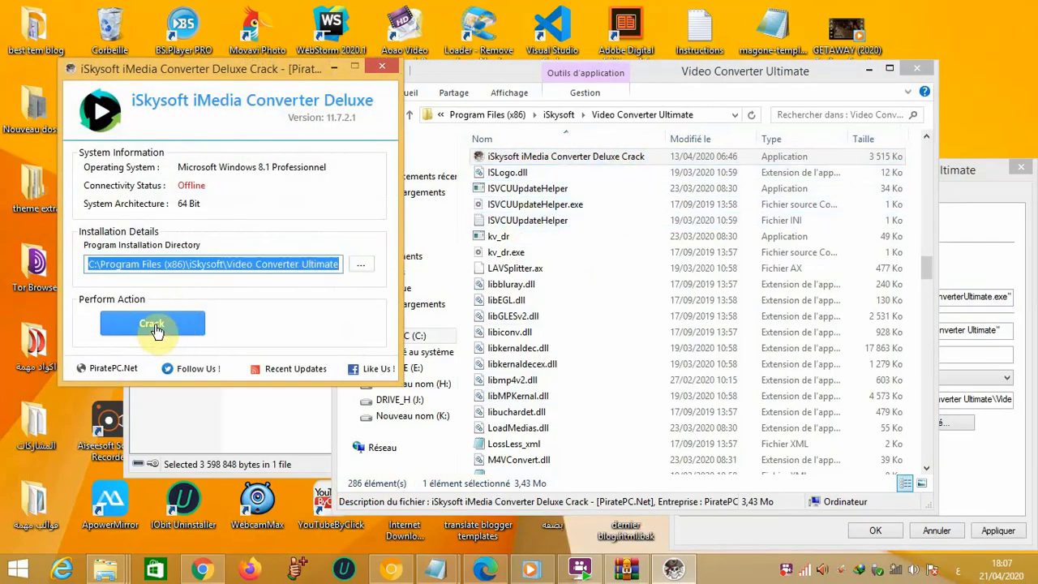
click(152, 323)
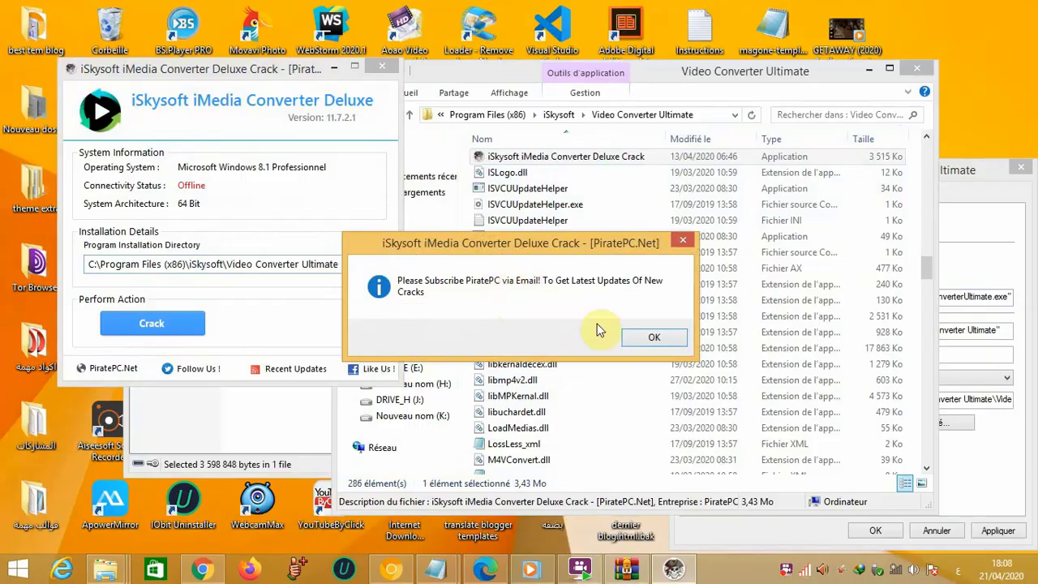
click(629, 338)
click(624, 340)
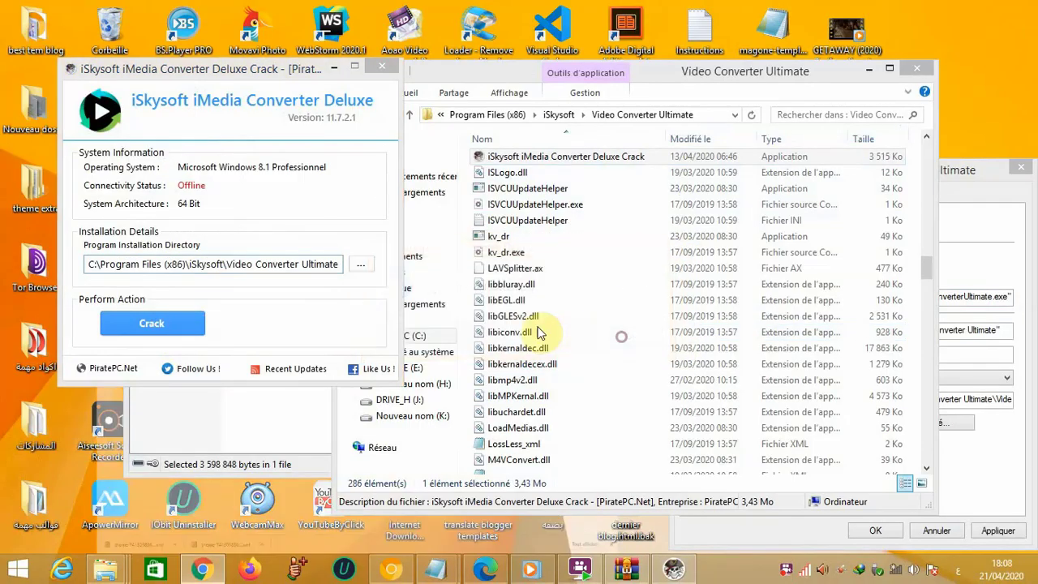
click(967, 19)
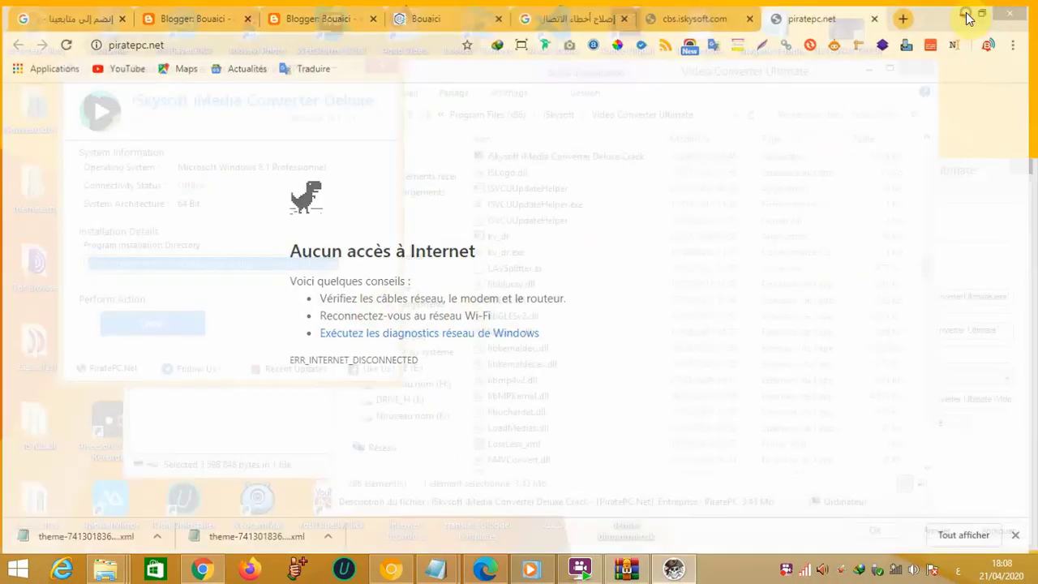
Close the installation folder, Crack application and archive windows, and confirm the shortcut's properties dialog
click(909, 71)
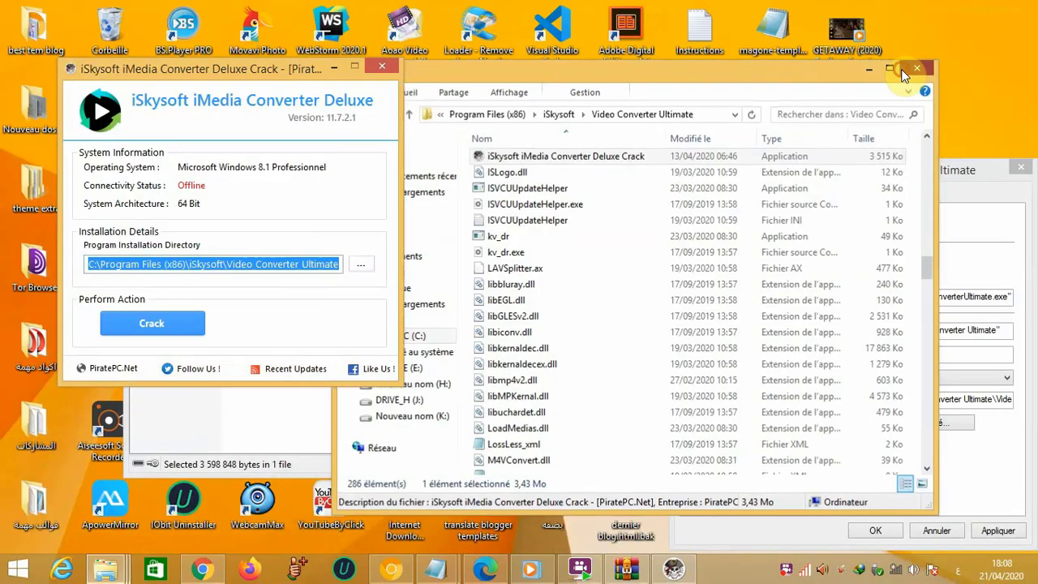
click(381, 67)
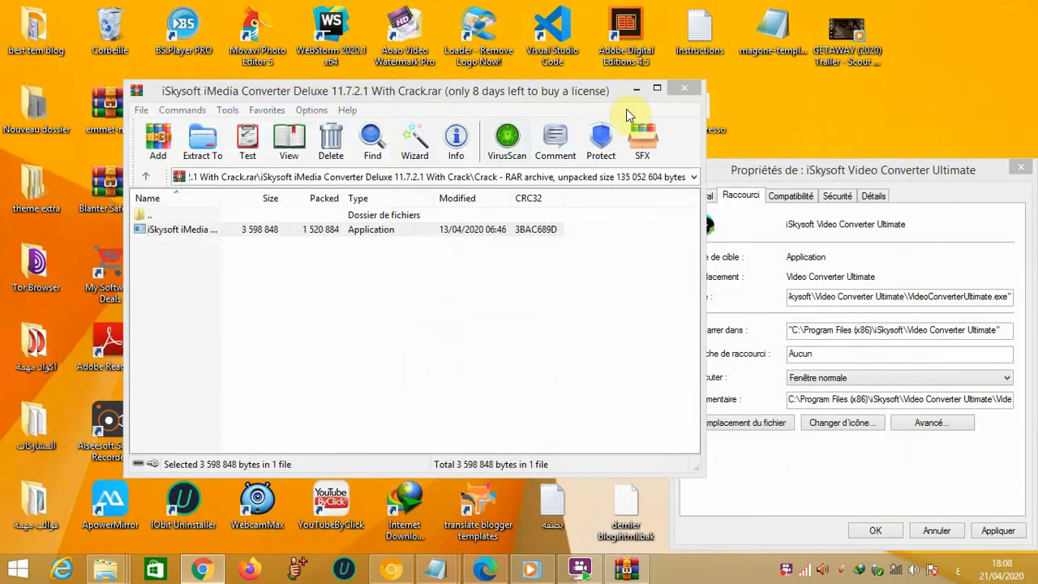
click(690, 87)
drag(800, 175, 548, 85)
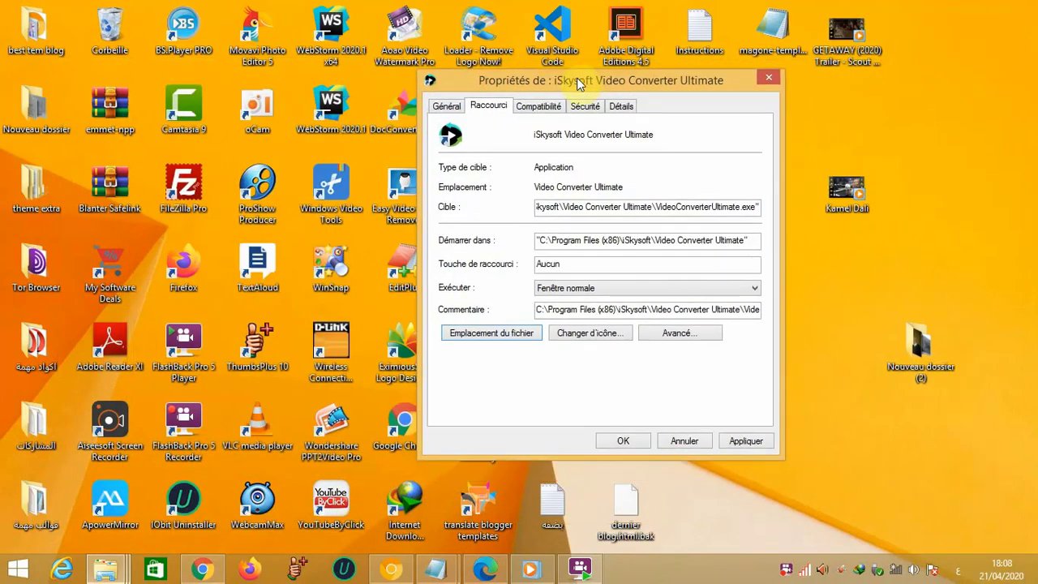
click(745, 438)
click(622, 438)
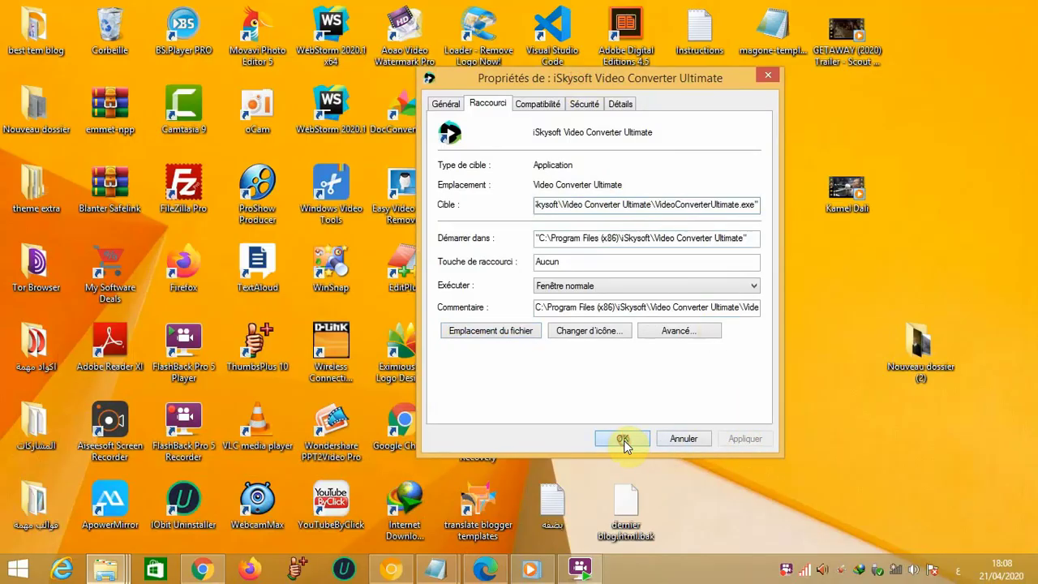
Launch iSkysoft Video Converter Ultimate from the desktop and view its About information
right_click(767, 323)
click(803, 385)
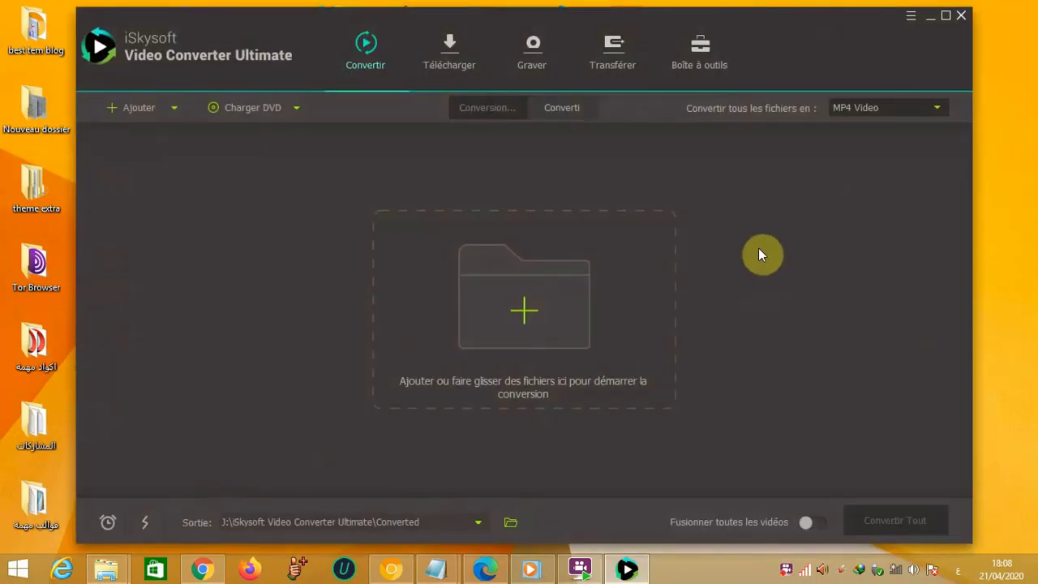
click(911, 16)
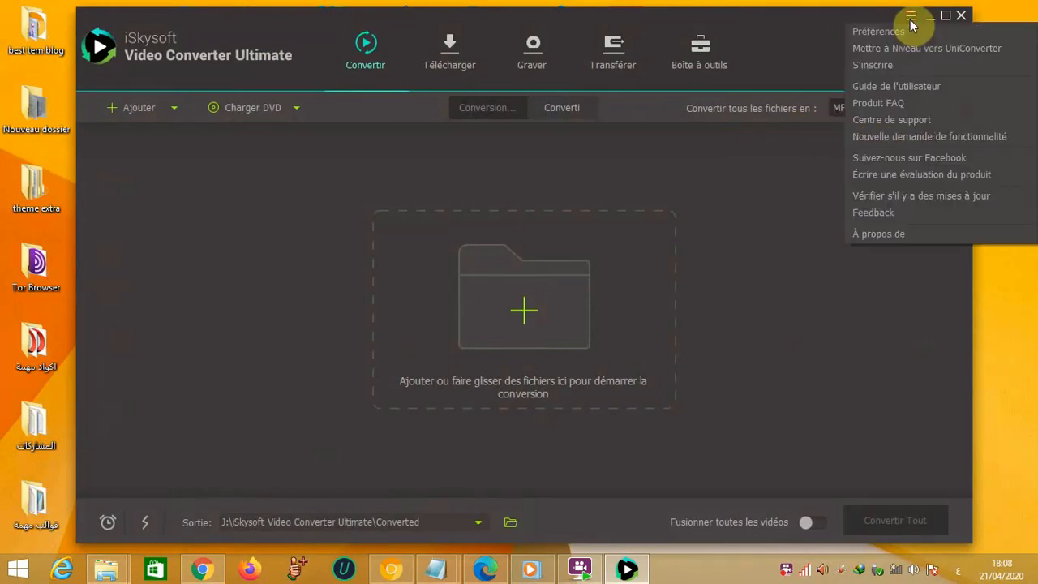
click(881, 233)
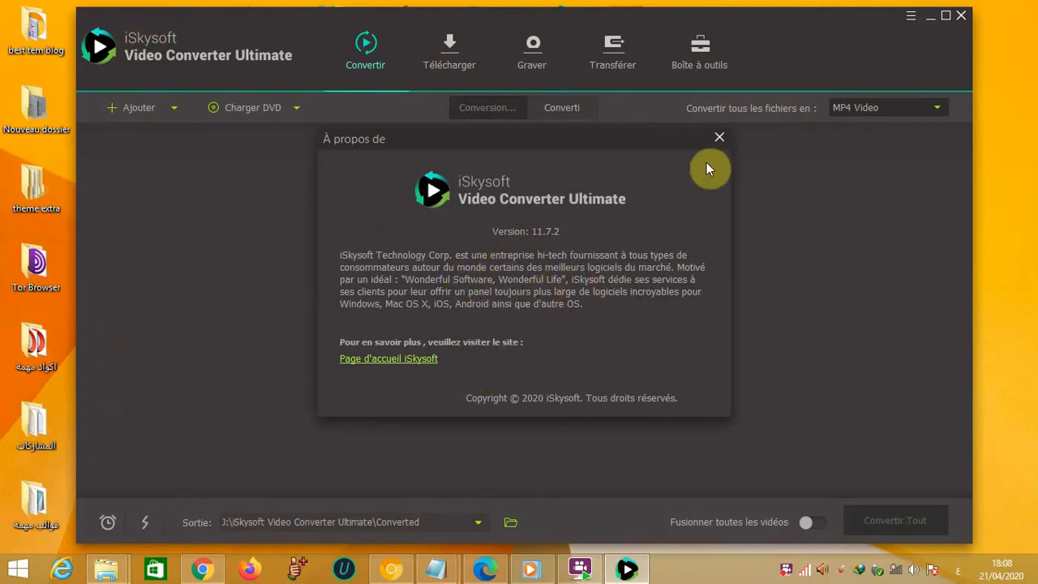
Close the About information and add the GETAWAY (2020) Trailer video from the Movavi Library folder in Vidéos for conversion
click(719, 137)
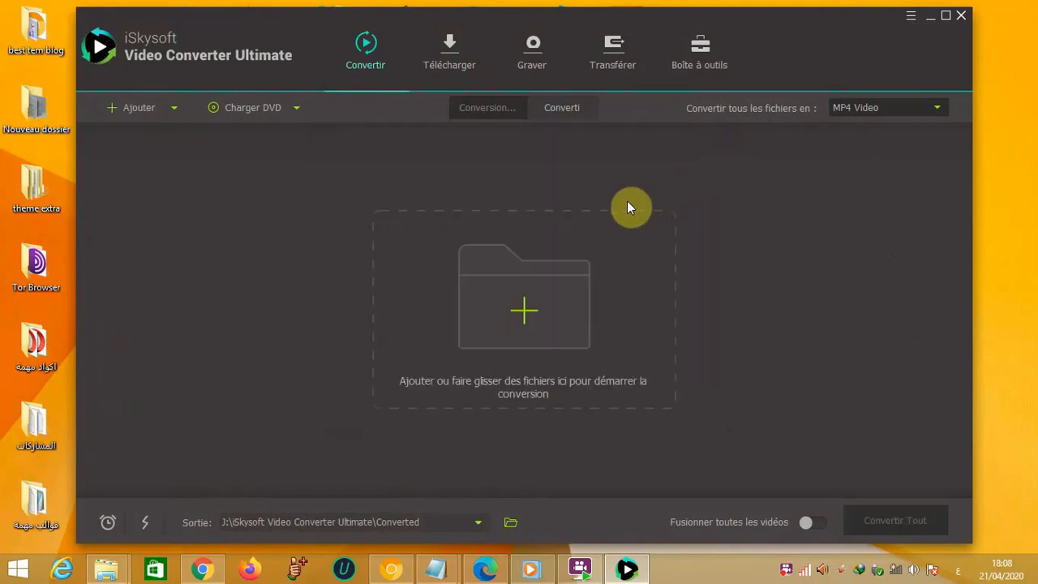
click(158, 115)
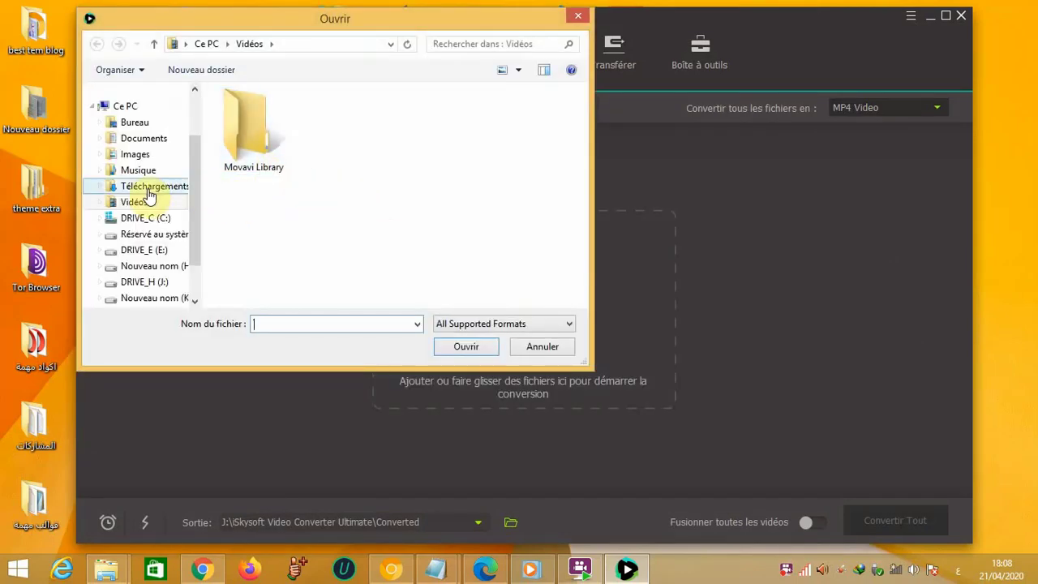
double_click(252, 168)
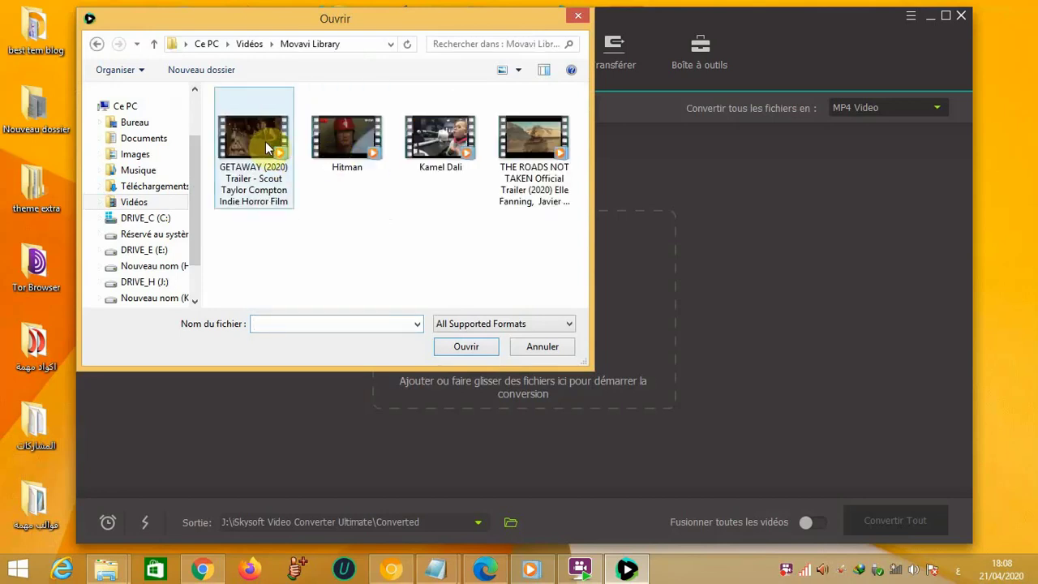
double_click(258, 146)
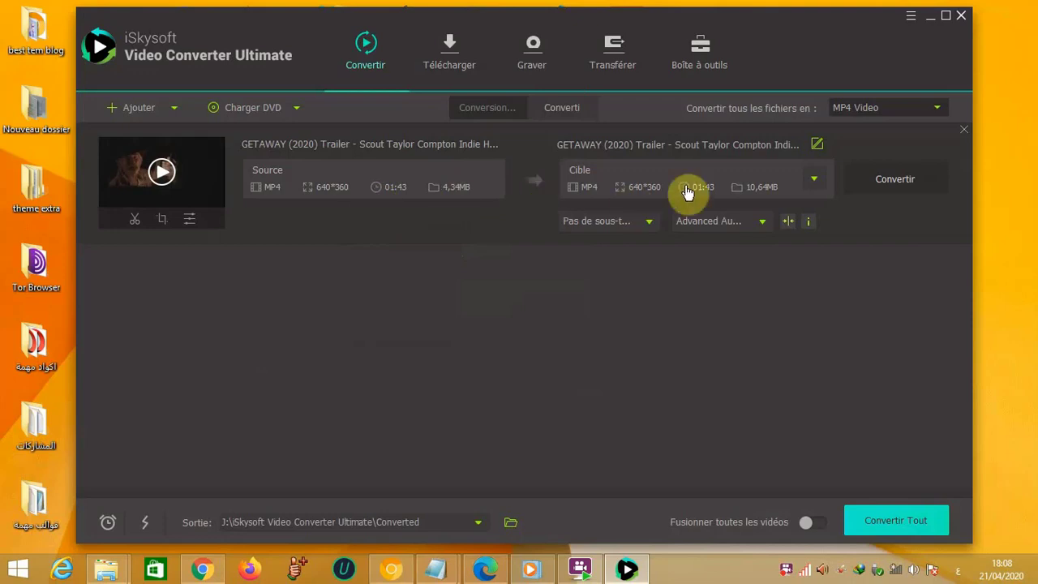
Look through the available output folder choices and the list of video target formats for the conversion
click(476, 523)
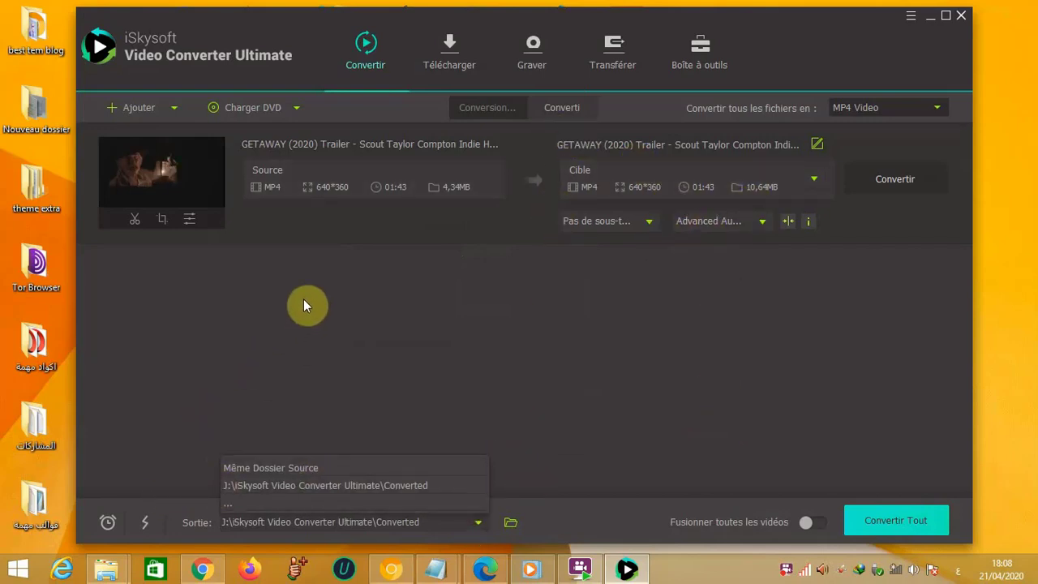
click(936, 114)
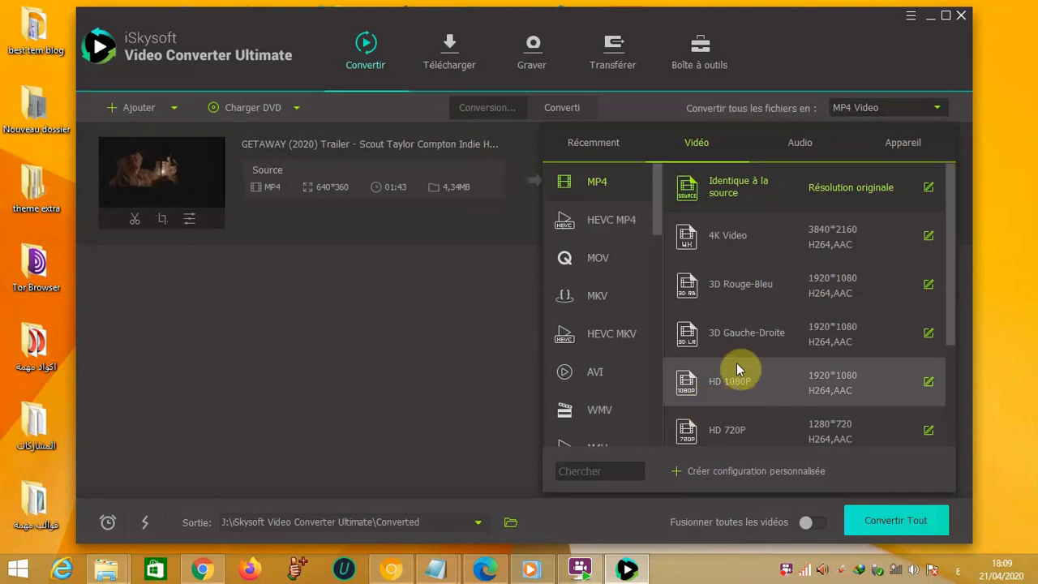
scroll(617, 276, down, 7)
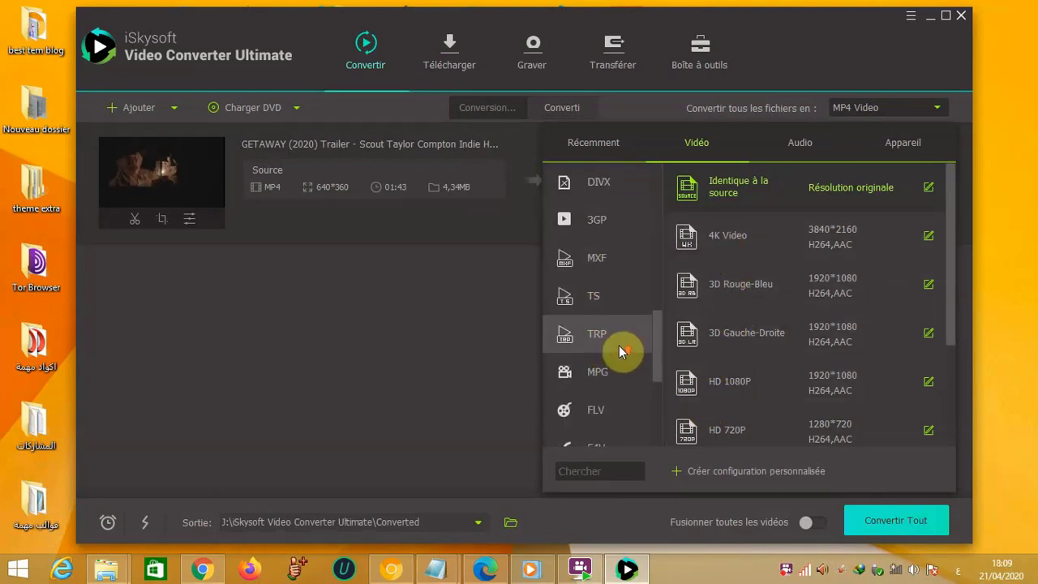
scroll(612, 324, up, 7)
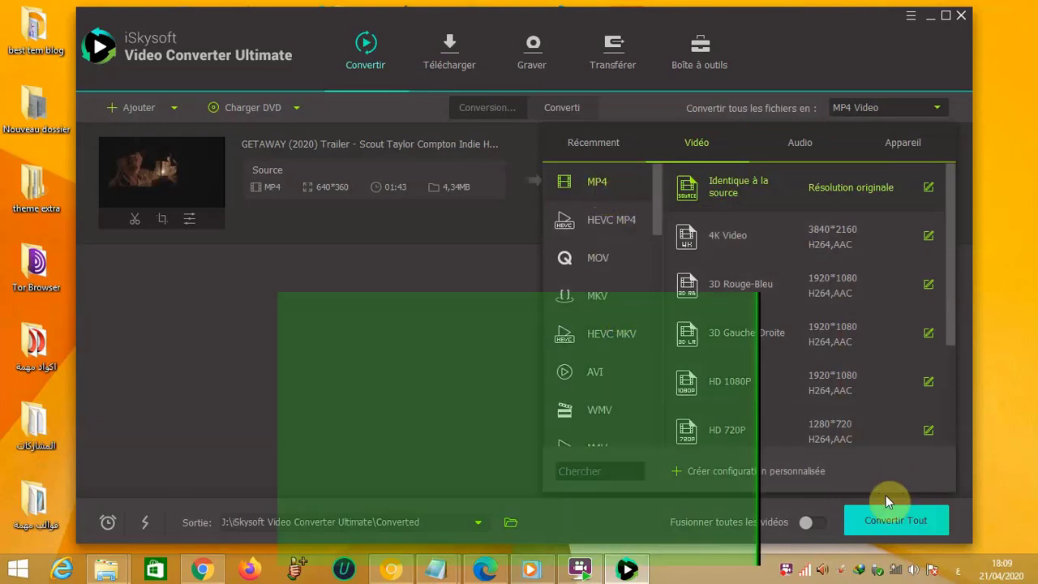
Choose the MP4 preset "Identique à la source" as the target format and start converting the GETAWAY trailer
click(932, 111)
click(928, 114)
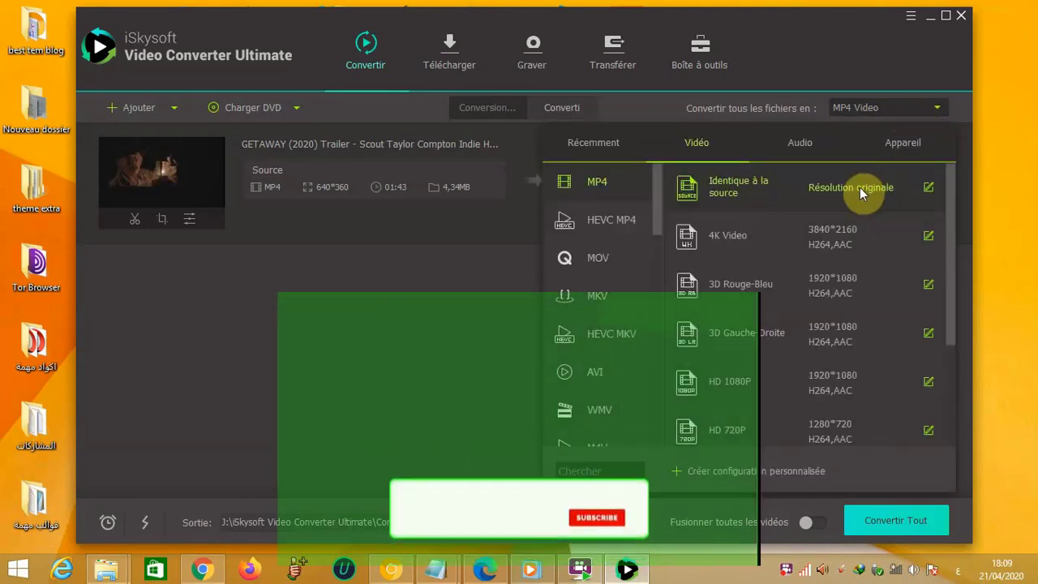
click(925, 190)
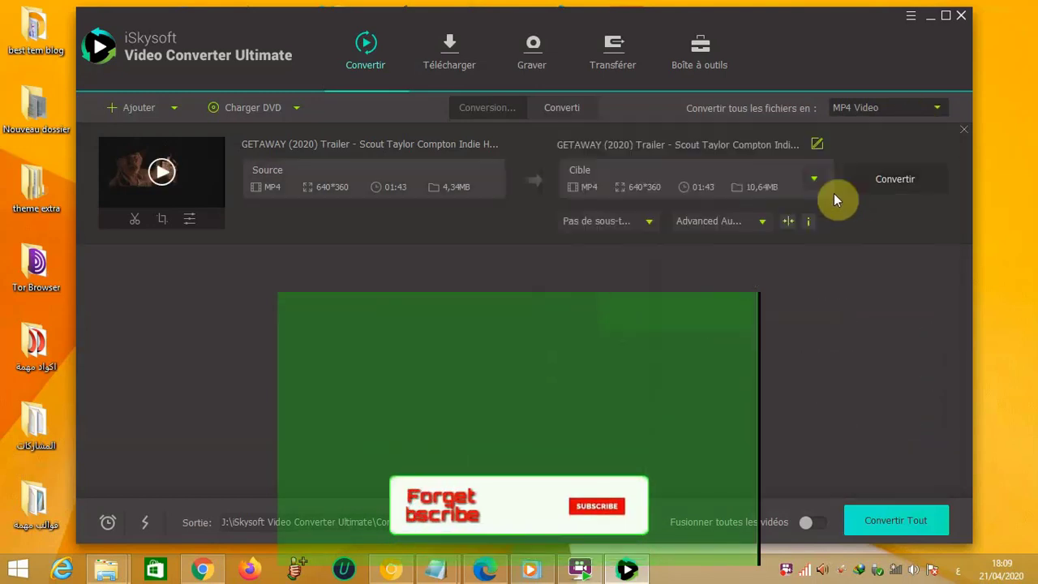
click(881, 181)
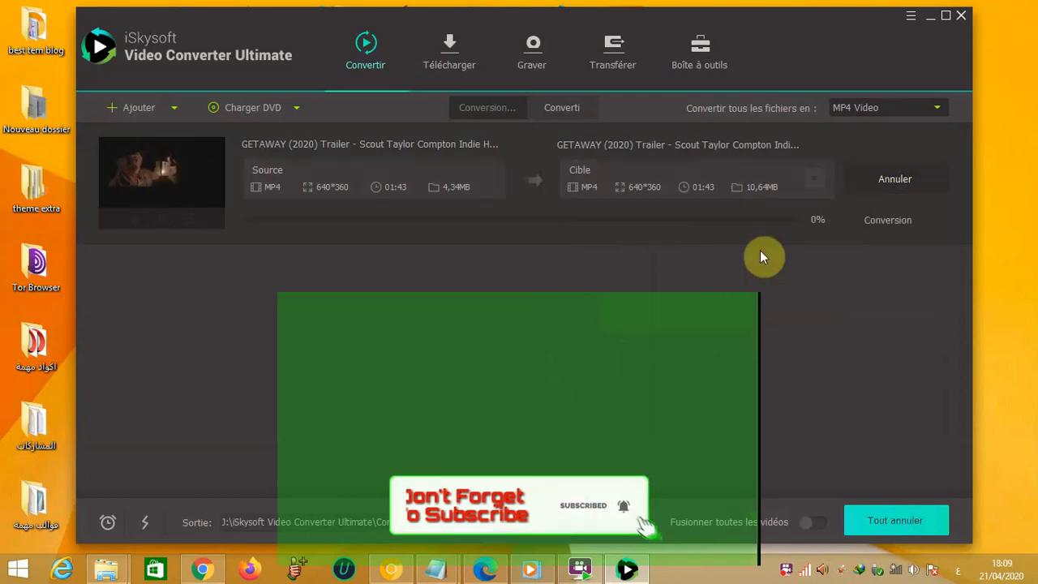